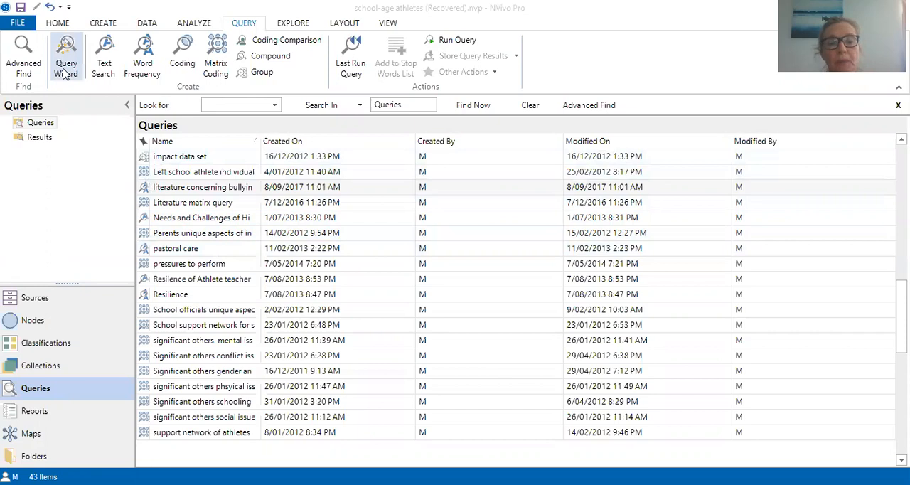
left_click(271, 199)
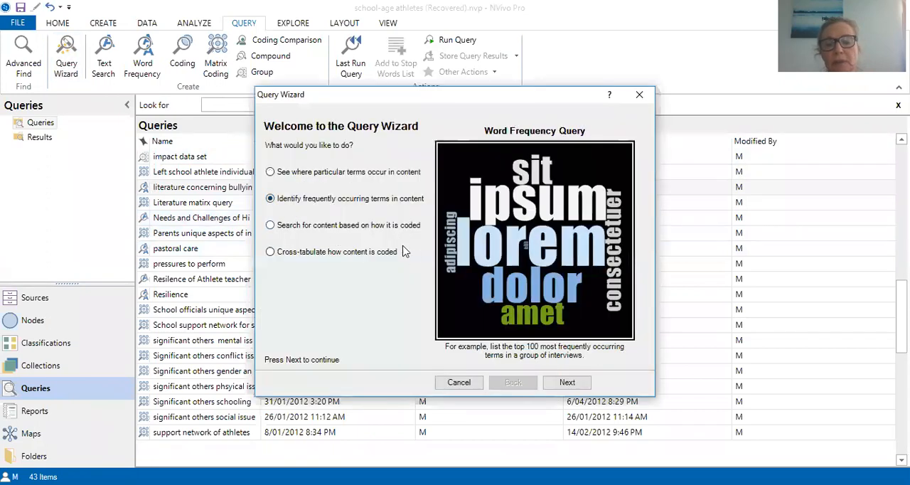
left_click(567, 383)
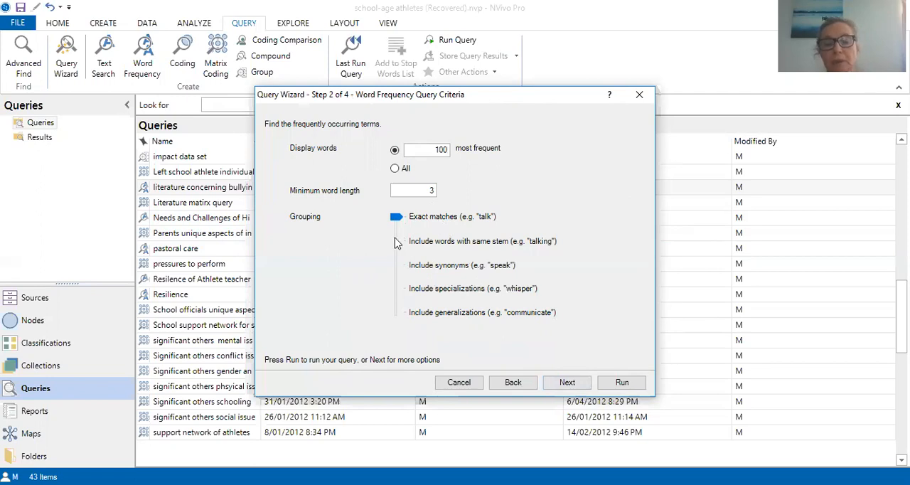
mouse_move(397, 218)
left_mouse_down()
mouse_move(397, 277)
mouse_move(396, 219)
left_mouse_up()
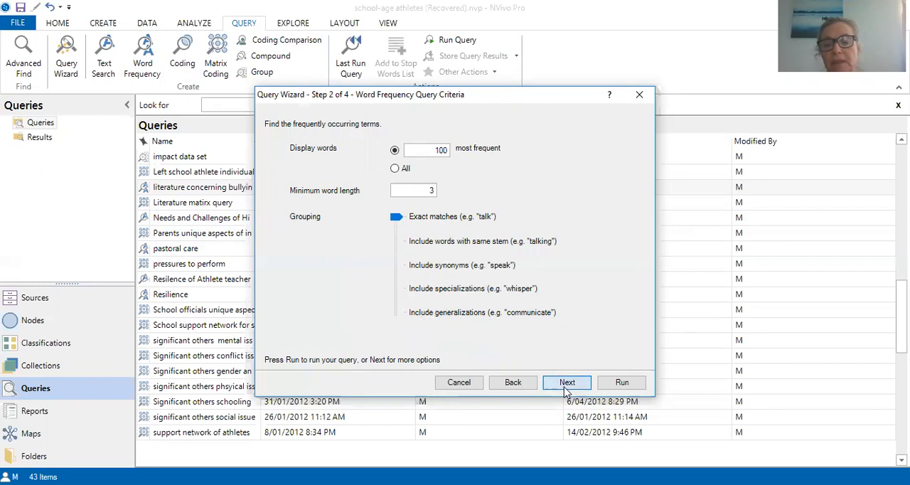
left_click(567, 384)
left_click(358, 177)
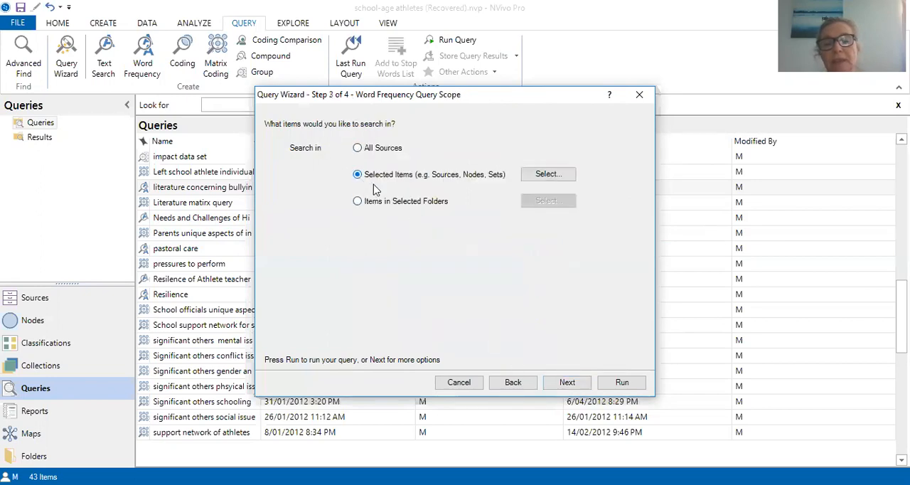
left_click(555, 176)
left_click(219, 184)
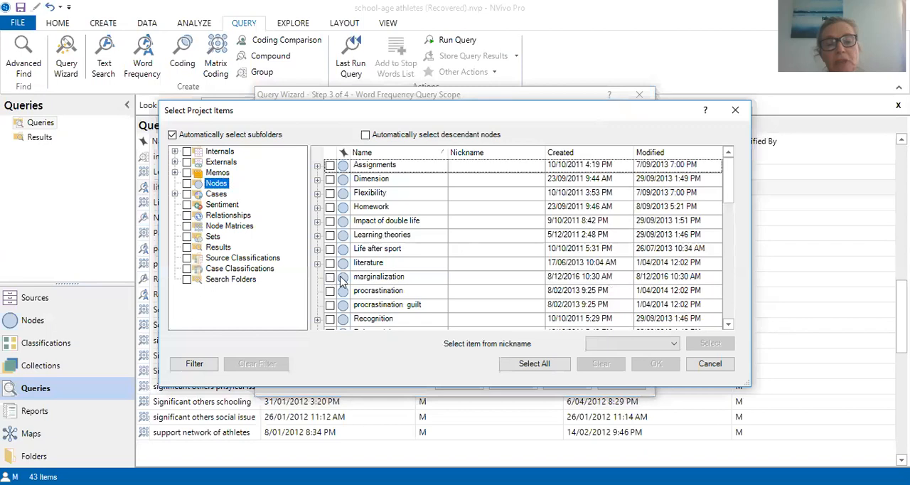
left_click(317, 263)
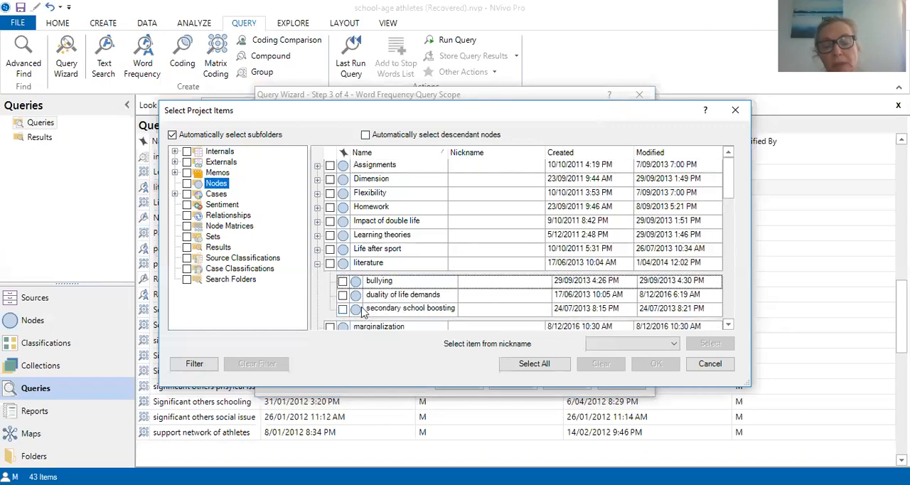
left_click(330, 266)
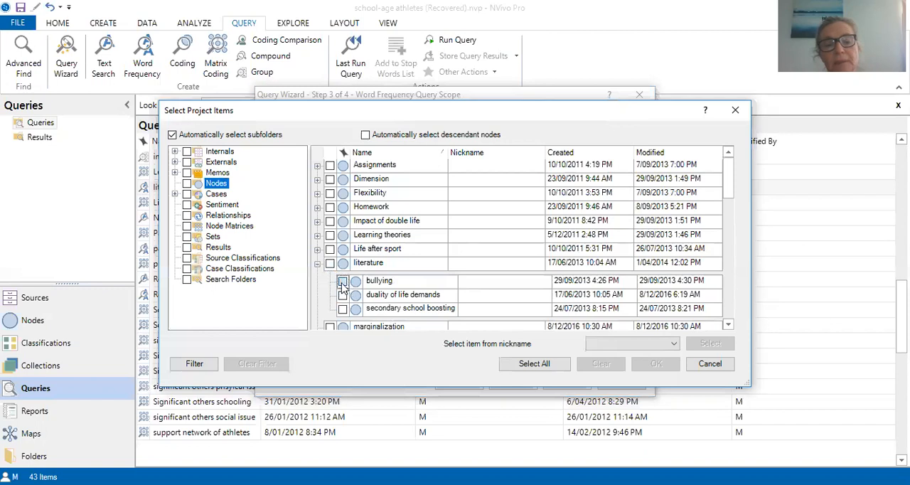
left_click(342, 281)
left_click(342, 294)
left_click(343, 310)
left_click(736, 110)
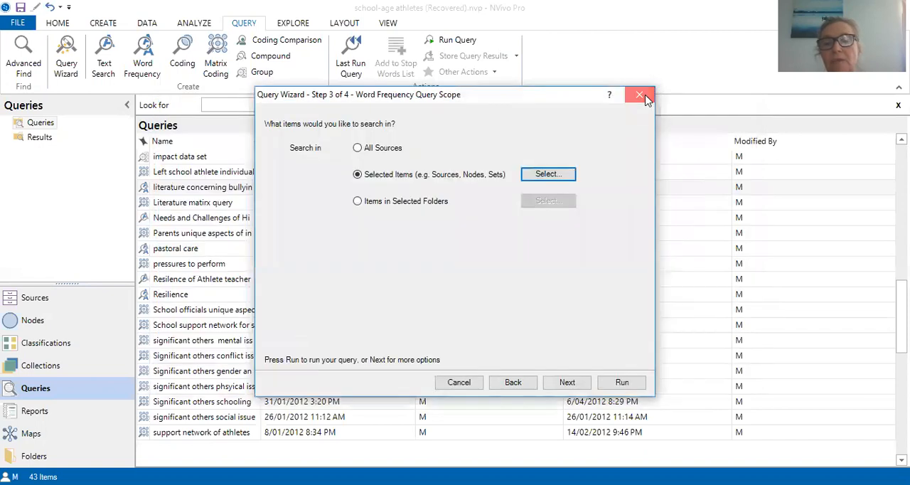
left_click(640, 95)
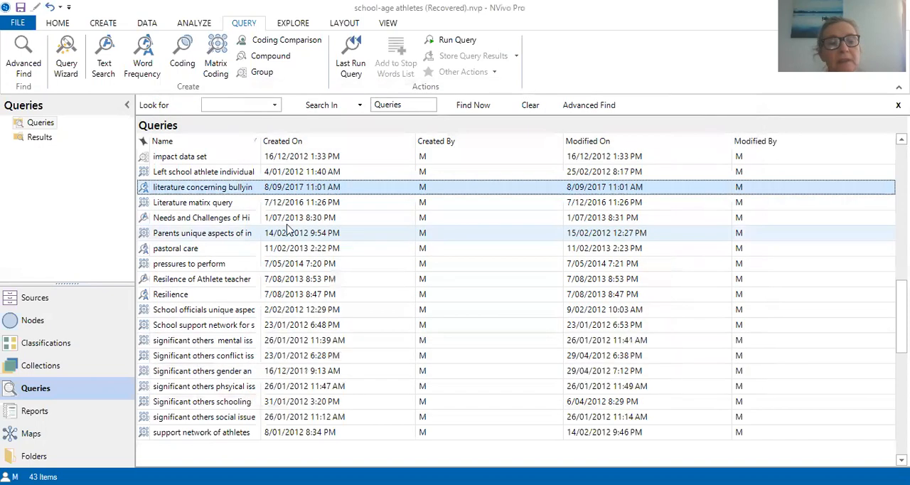
- Run the saved query on literature concerning bullying and view its results as a word cloud and a tree map
right_click(237, 188)
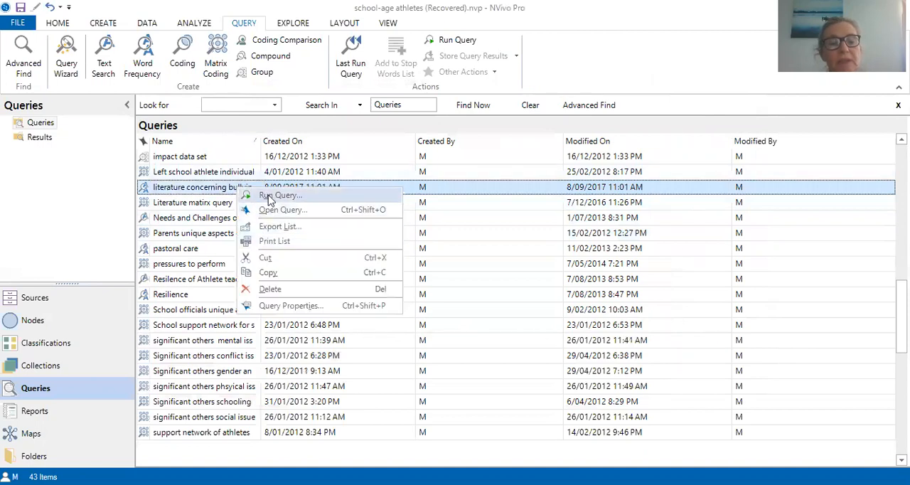
left_click(269, 195)
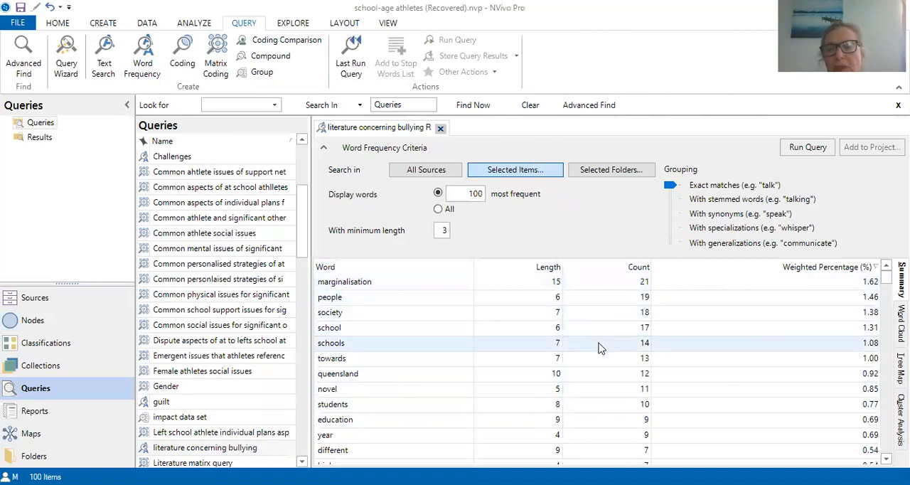
left_click(901, 324)
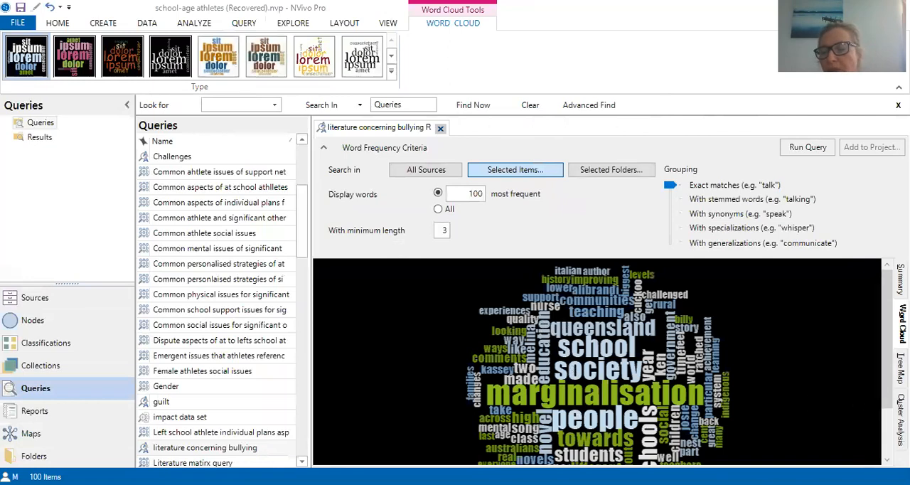
left_click(900, 368)
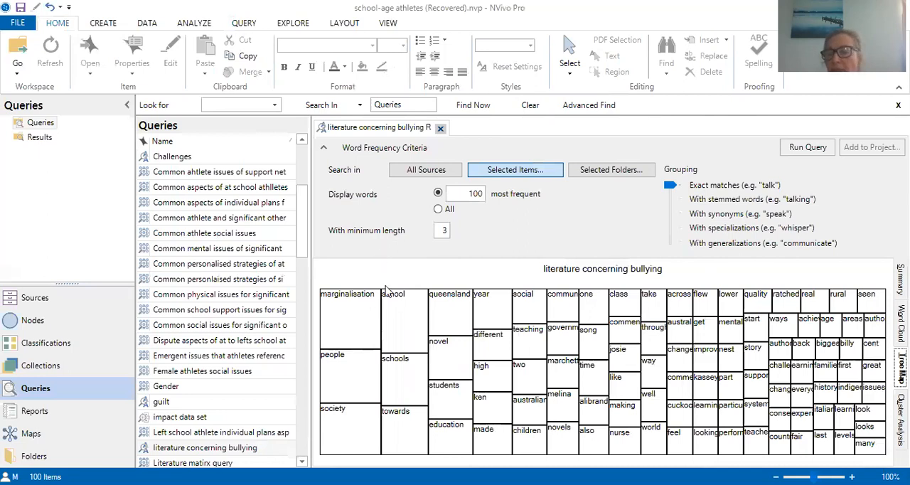
- Run a text search query for "marginalisation" from the word cloud and show its results as a word tree
left_click(901, 324)
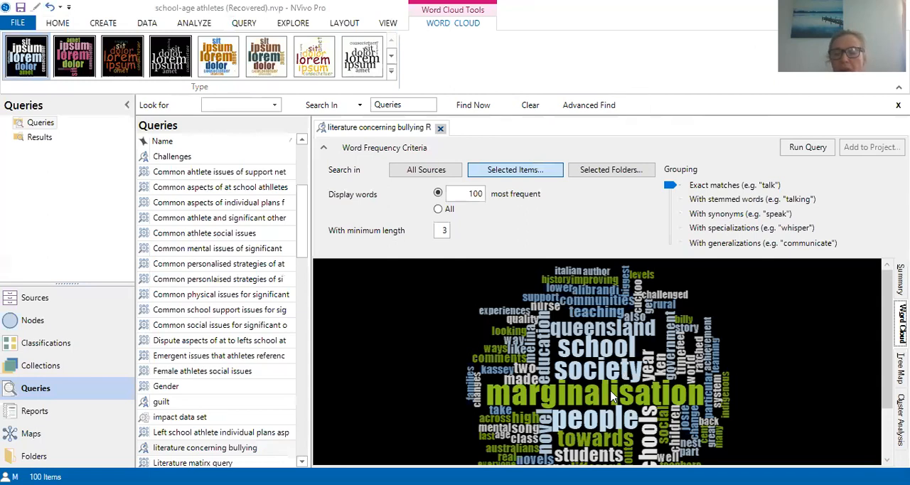
right_click(559, 400)
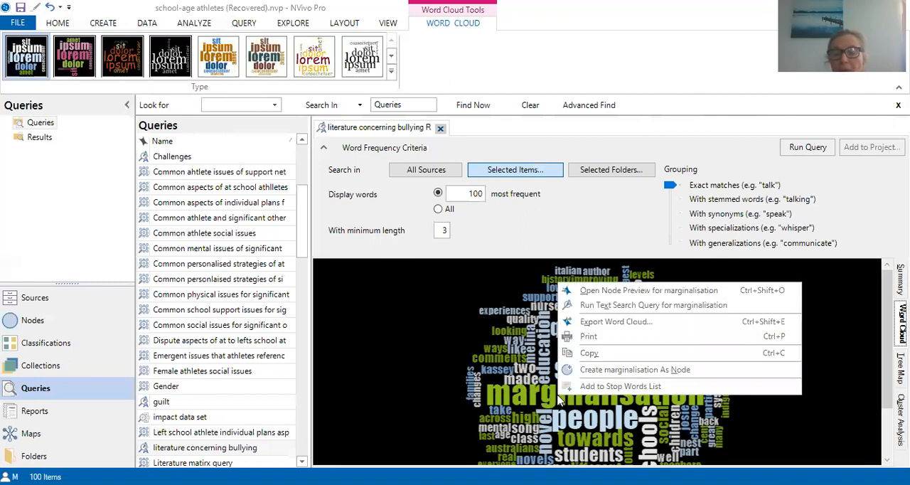
left_click(610, 308)
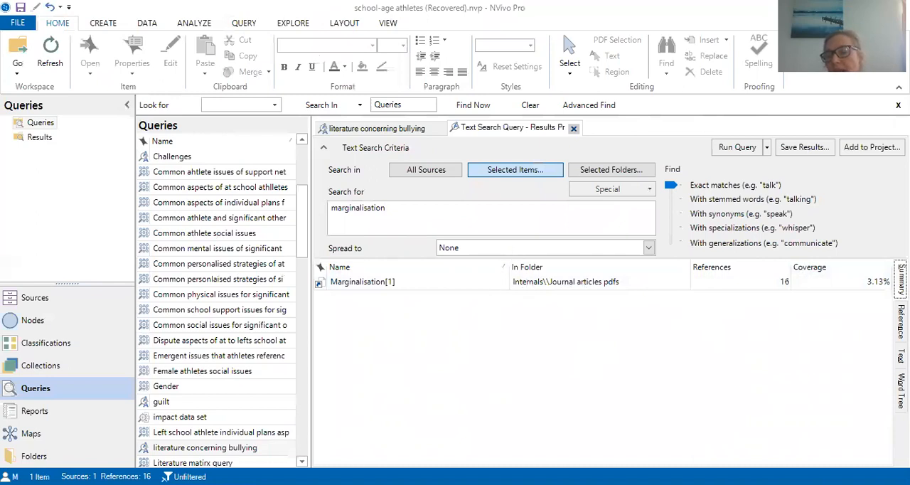
left_click(901, 387)
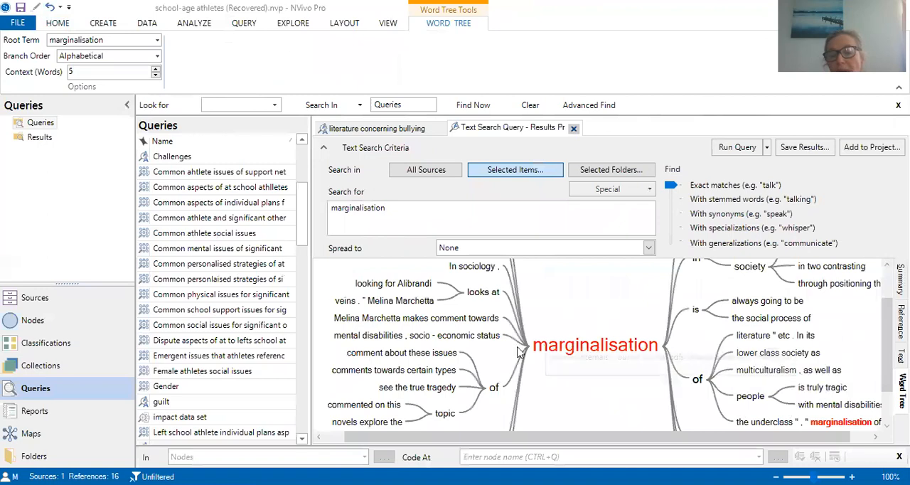
- Set the word tree's context to 6 words and highlight the branch containing "the marginalisation of the underclass"
left_click(441, 335)
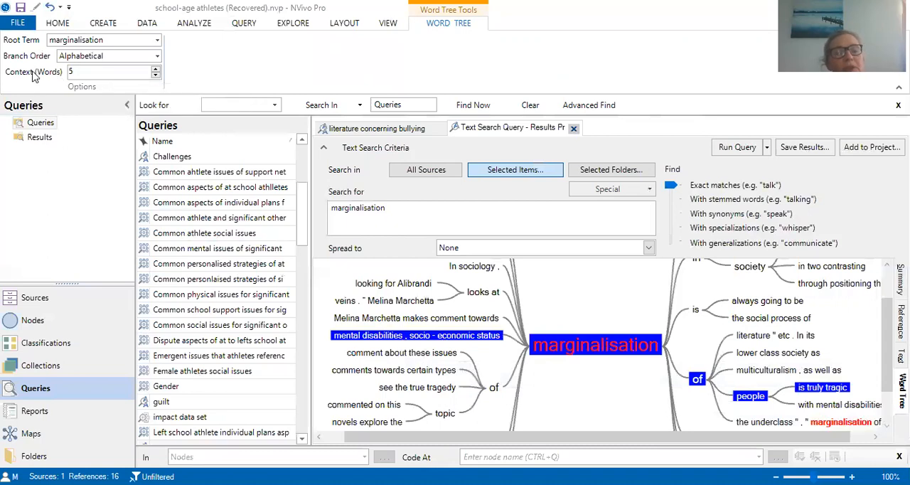
left_click(156, 76)
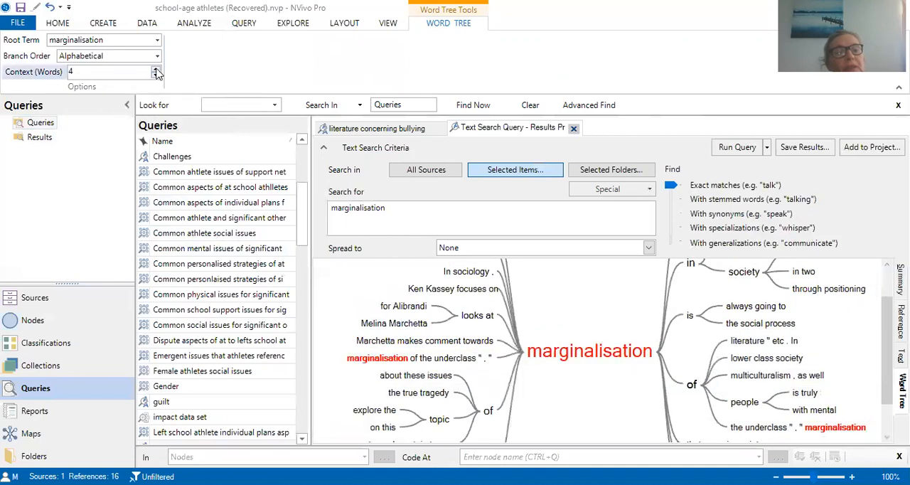
left_click(156, 69)
left_click(157, 70)
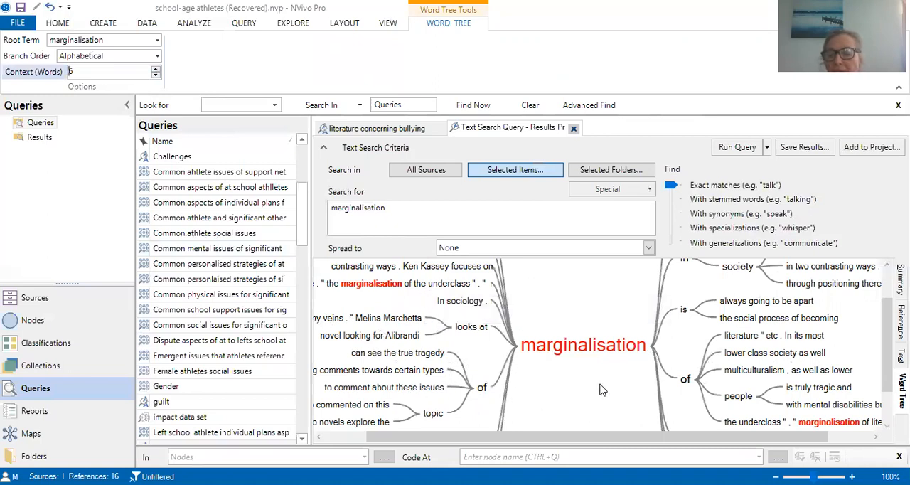
left_click(397, 284)
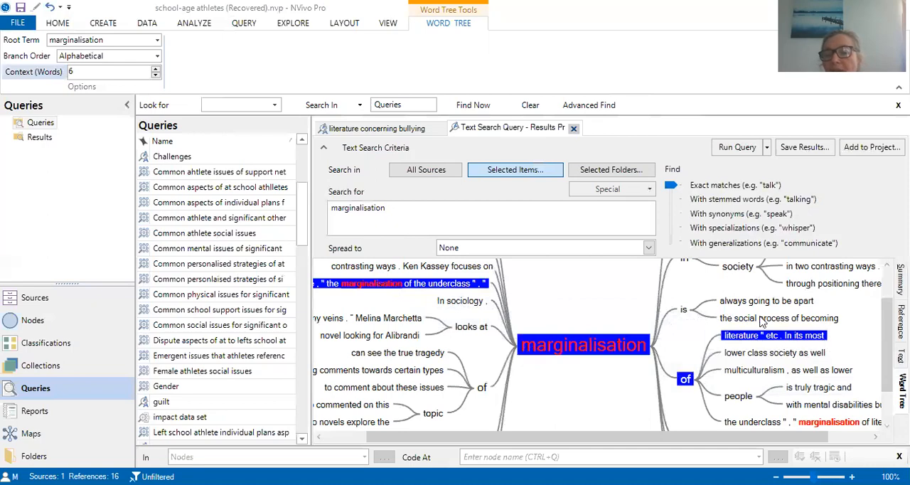
- Rerun the marginalisation text search spread to Broad Context and review its text, summary and reference results
left_click(650, 249)
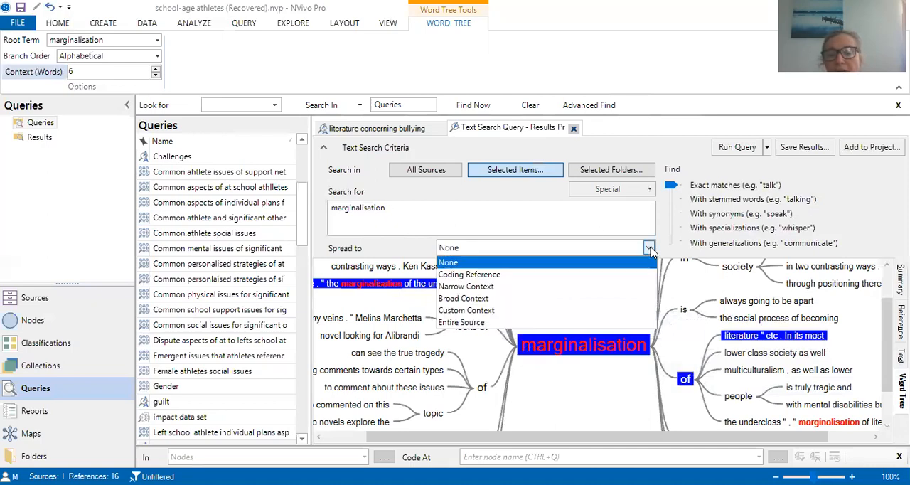
left_click(569, 299)
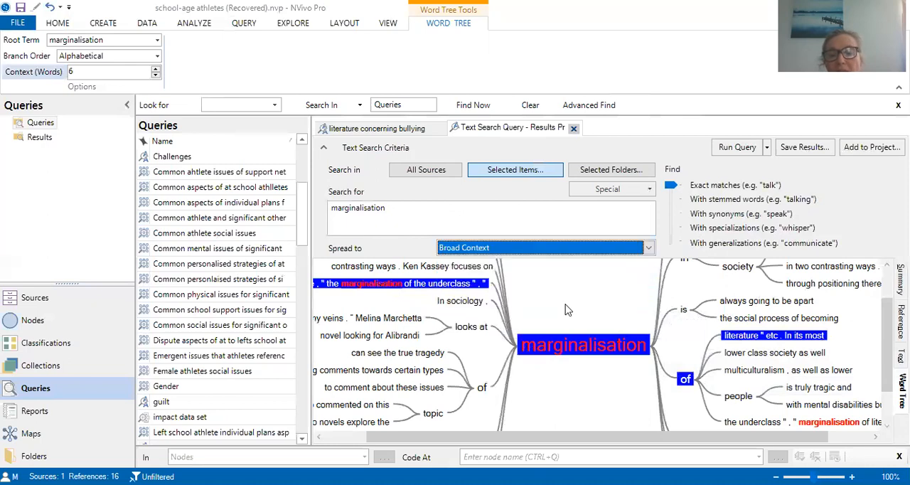
left_click(751, 152)
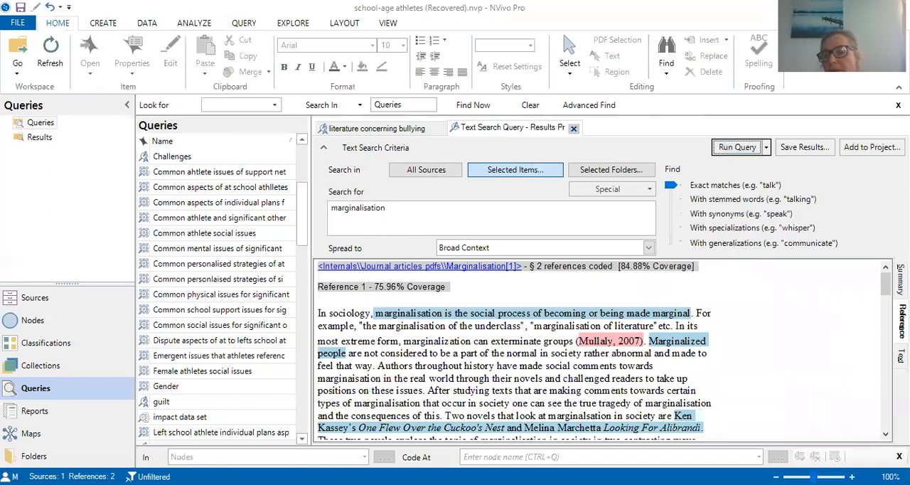
left_click(901, 357)
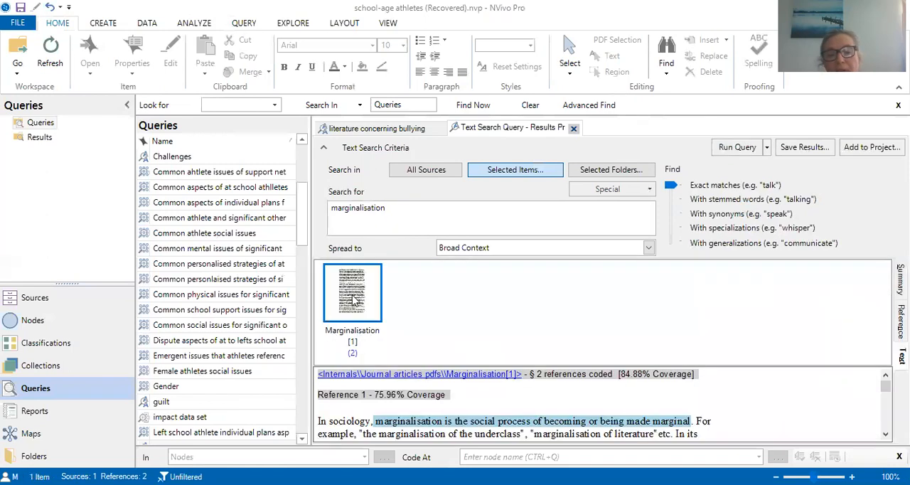
left_click(901, 280)
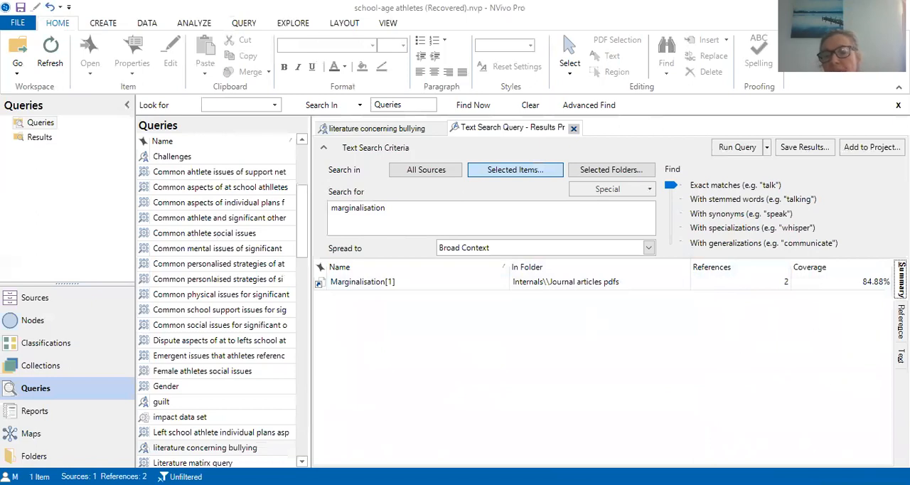
left_click(901, 316)
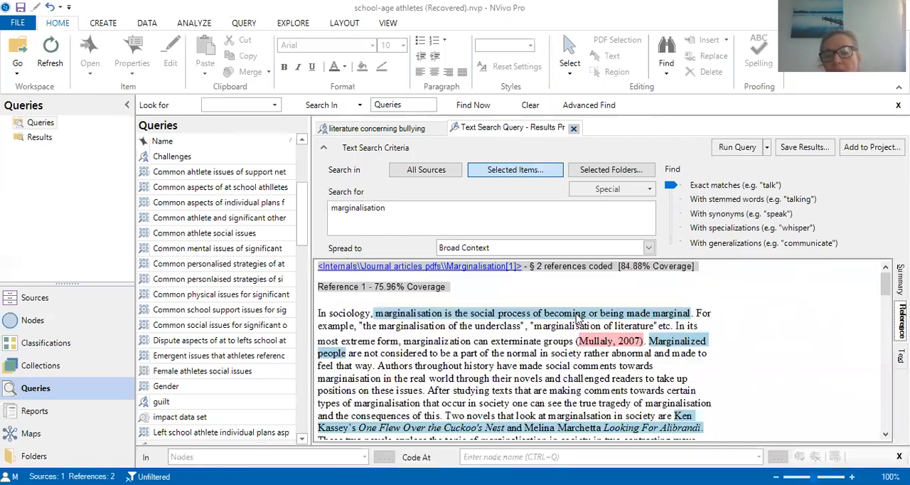
left_click(824, 150)
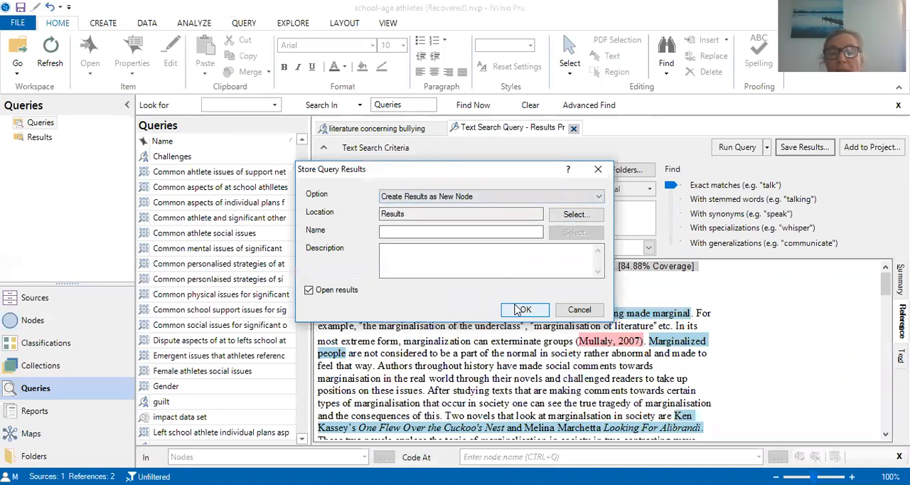
left_click(597, 198)
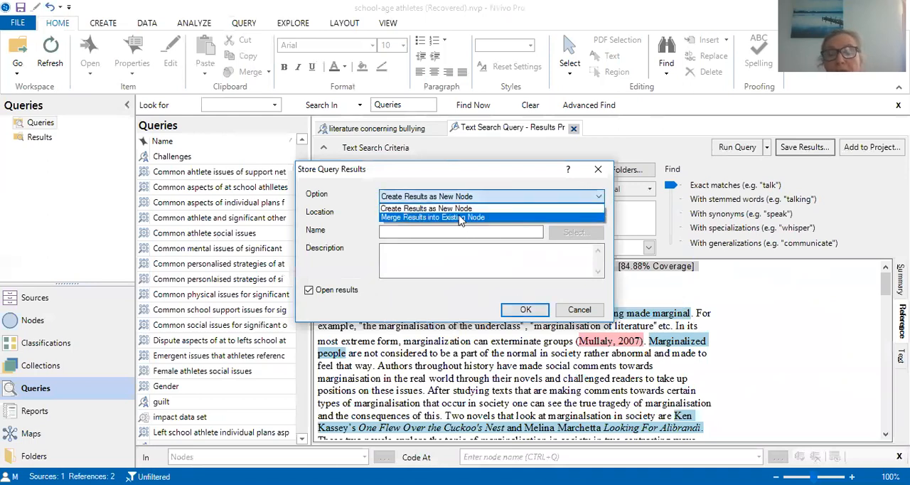
left_click(596, 172)
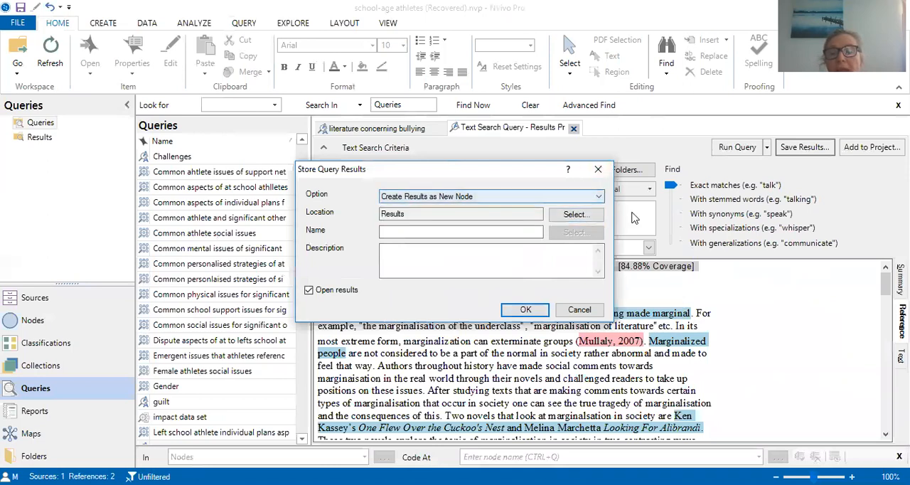
left_click(526, 311)
left_click(524, 295)
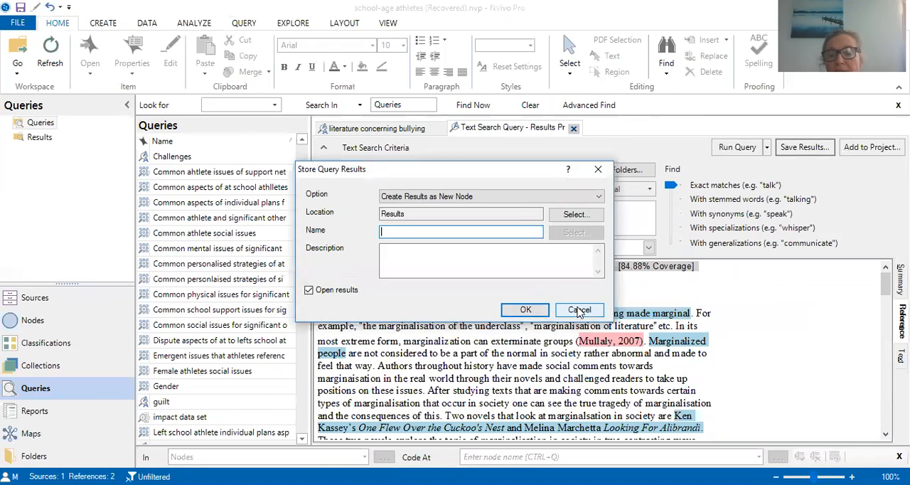
left_click(579, 310)
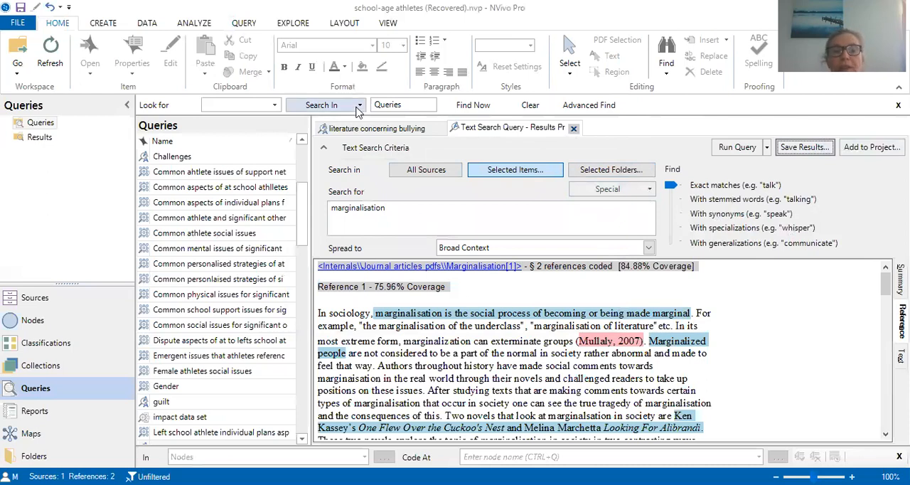
- Add the word "italian" from the bullying literature query's word cloud to the stop words list
left_click(384, 132)
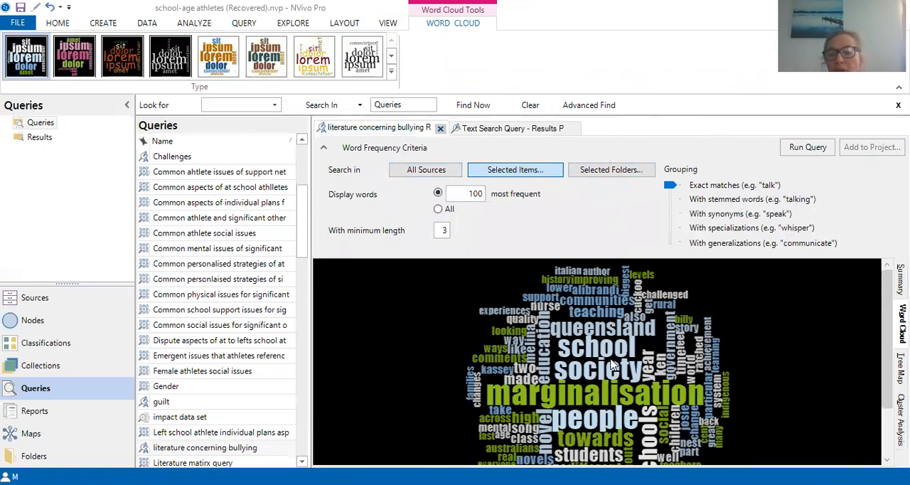
right_click(577, 276)
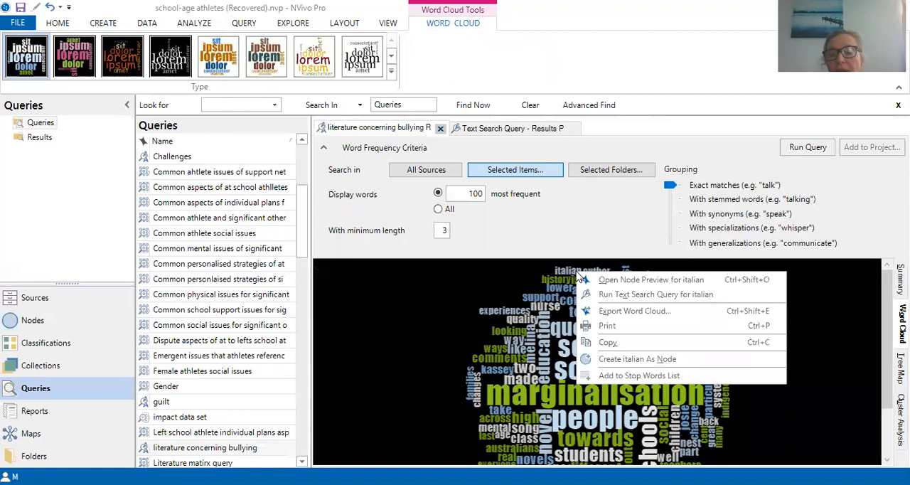
left_click(619, 378)
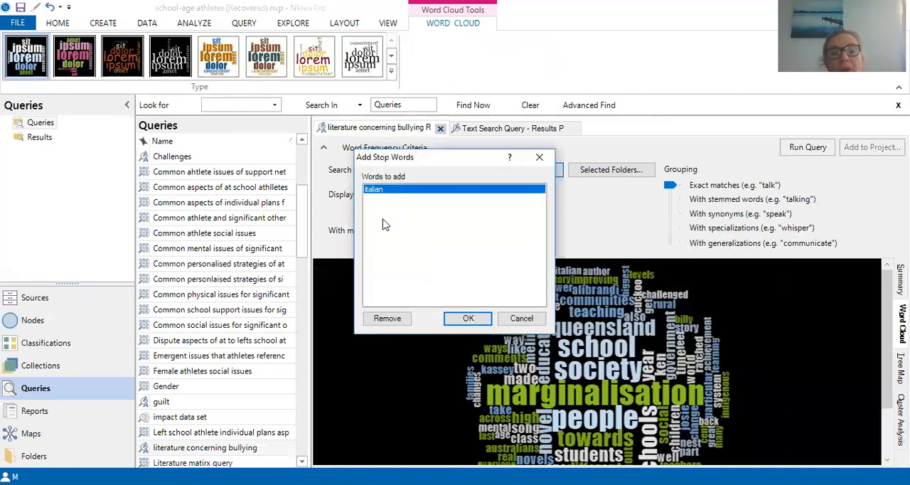
left_click(468, 318)
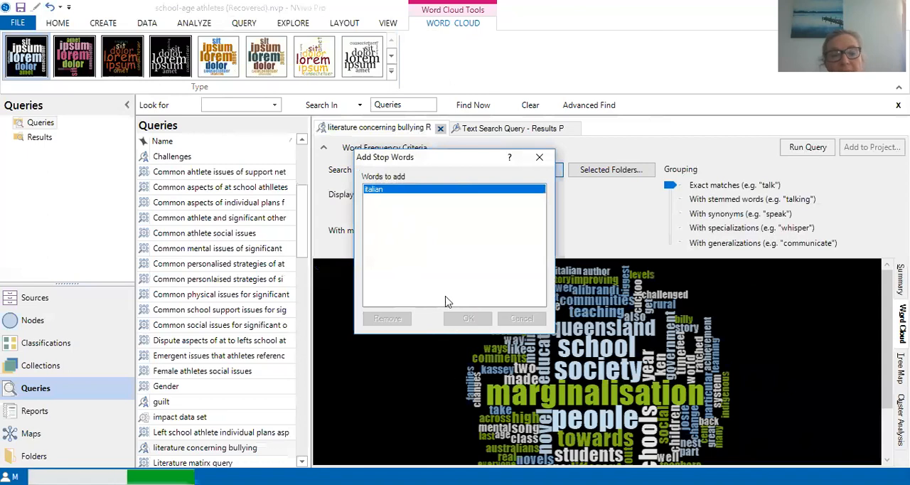